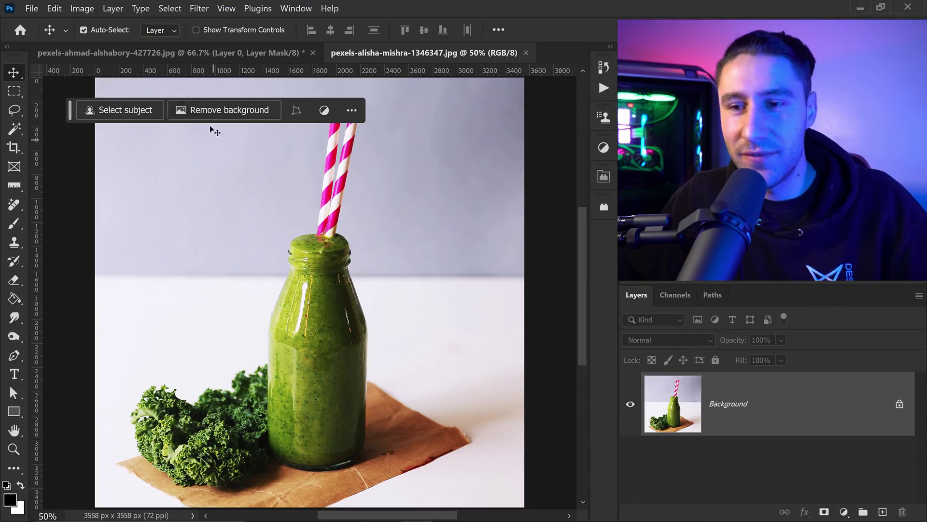
Remove the smoothie bottle photo's background with a layer mask.
{"action": "left_click", "coordinate": [223, 108]}
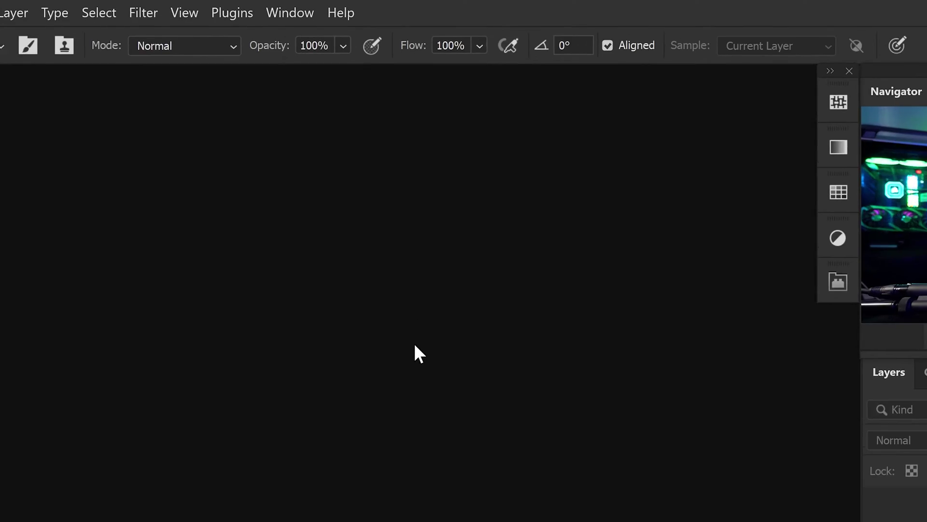
Show the Actions panel from the Window menu, listing the existing action sets.
{"action": "left_click", "coordinate": [292, 14]}
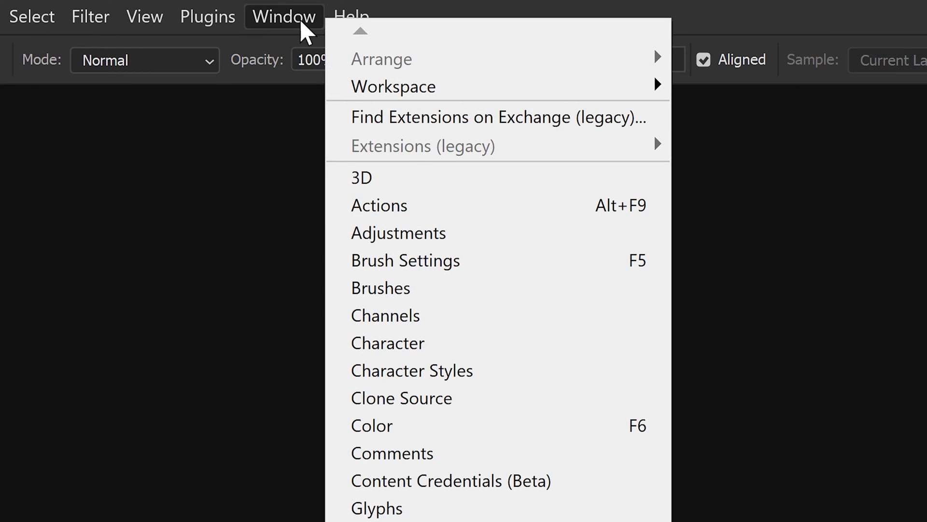
{"action": "left_click", "coordinate": [419, 210]}
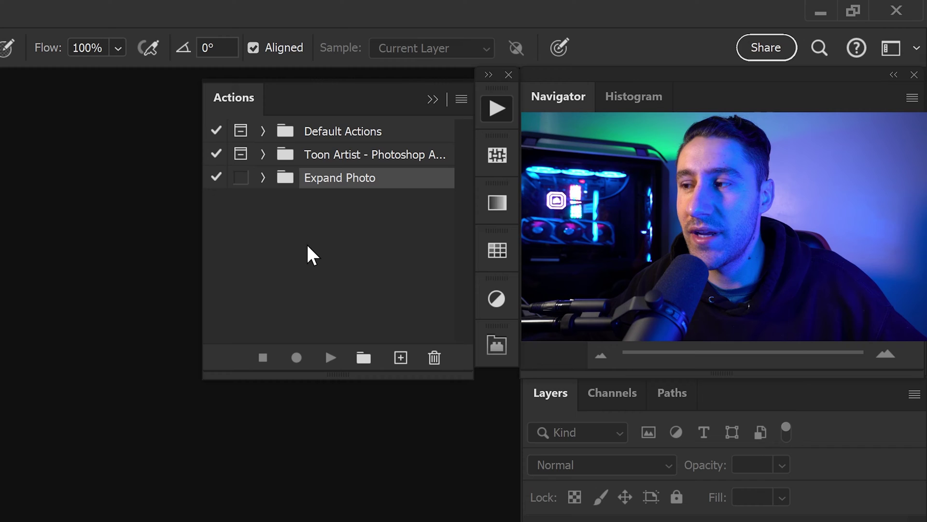
Create a new action set named 'REMOVE 100+ BGS'.
{"action": "left_click", "coordinate": [363, 357]}
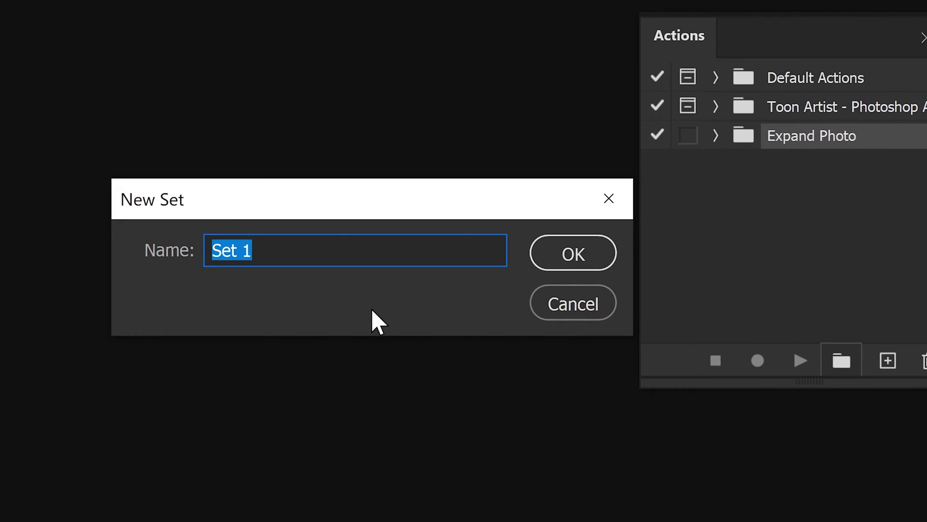
{"action": "type", "text": "REMOVE 100+ BGS"}
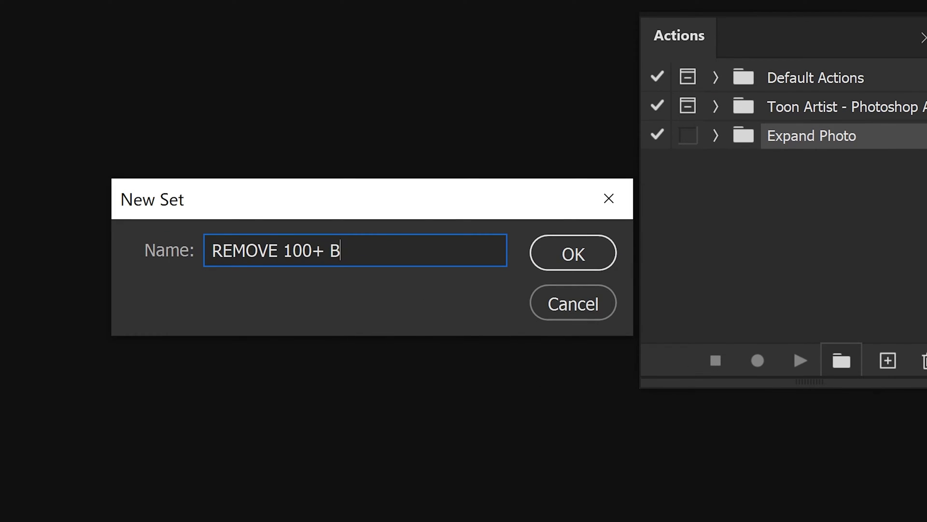
{"action": "left_click", "coordinate": [551, 260]}
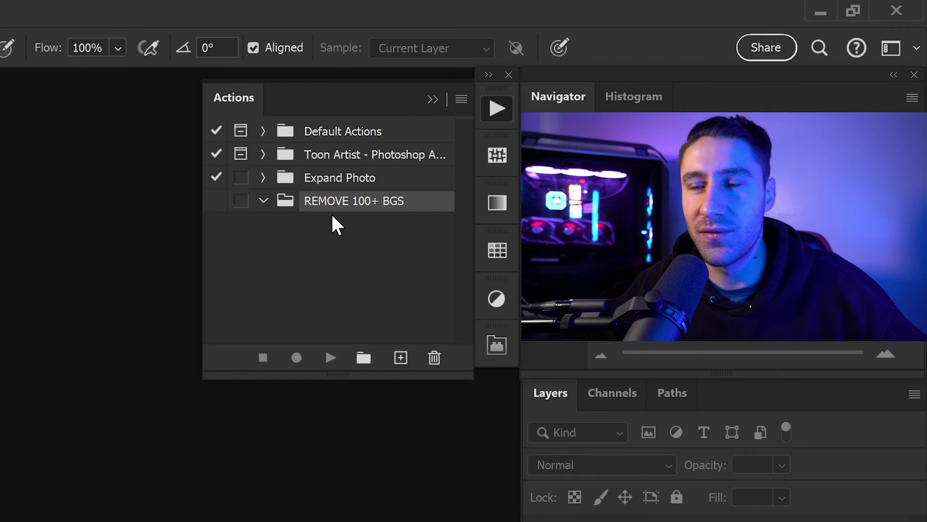
Create the red action 'PLAY REMOVE BGS' with a Shift+F2 shortcut and start recording.
{"action": "left_click", "coordinate": [401, 357]}
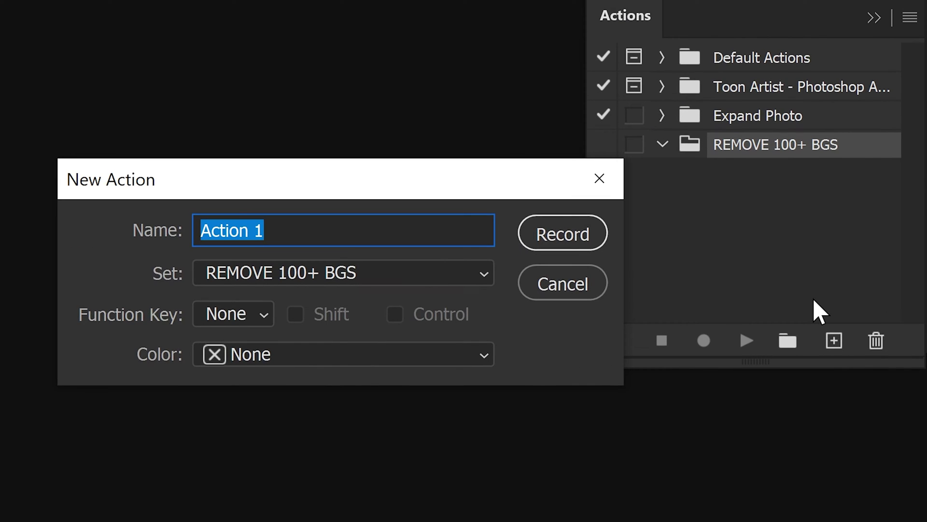
{"action": "type", "text": "PLAY REMOVE BGS"}
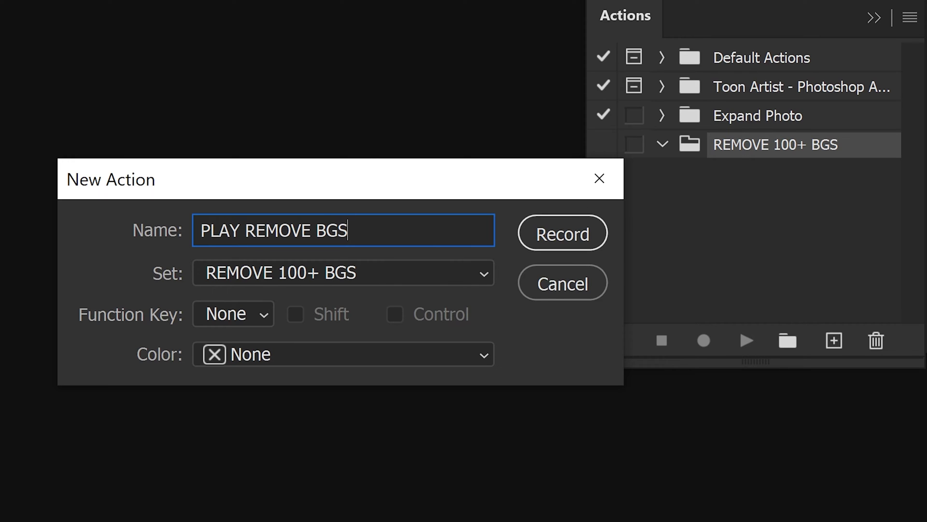
{"action": "key", "text": "Tab"}
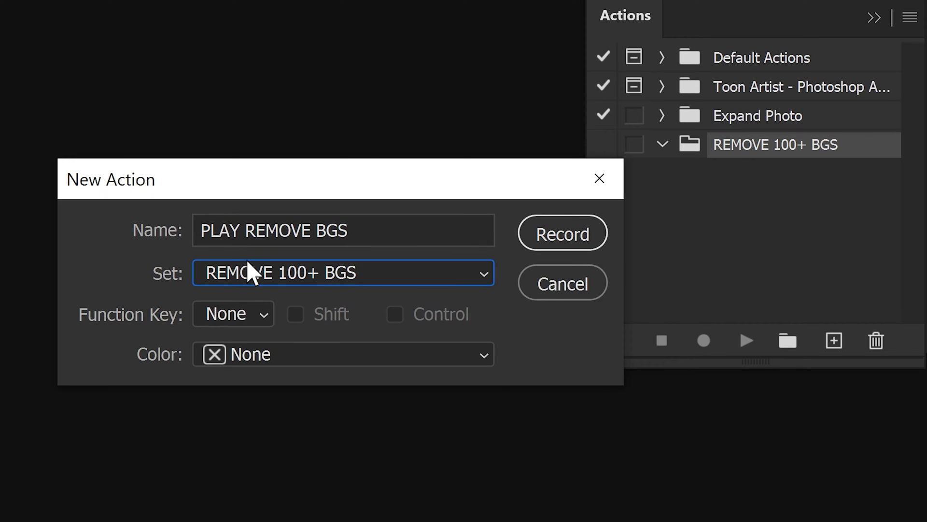
{"action": "left_click", "coordinate": [227, 313]}
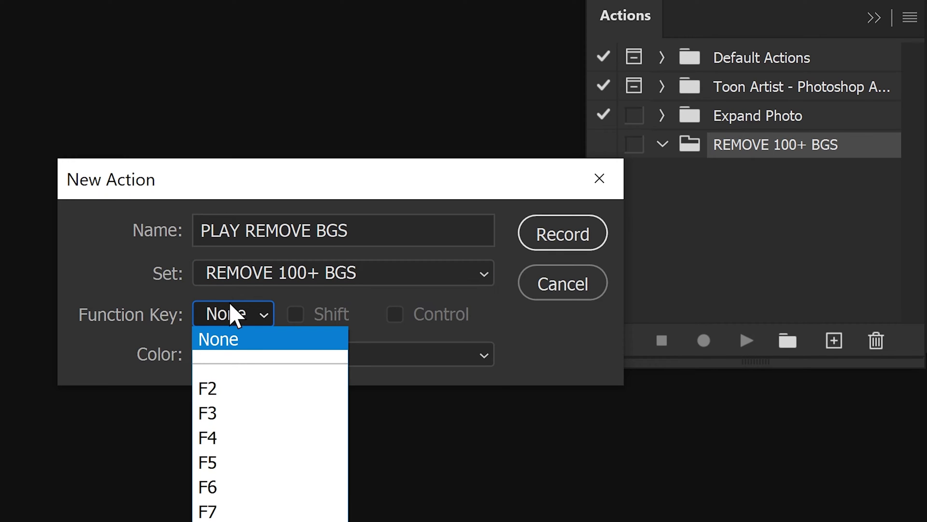
{"action": "left_click", "coordinate": [230, 390]}
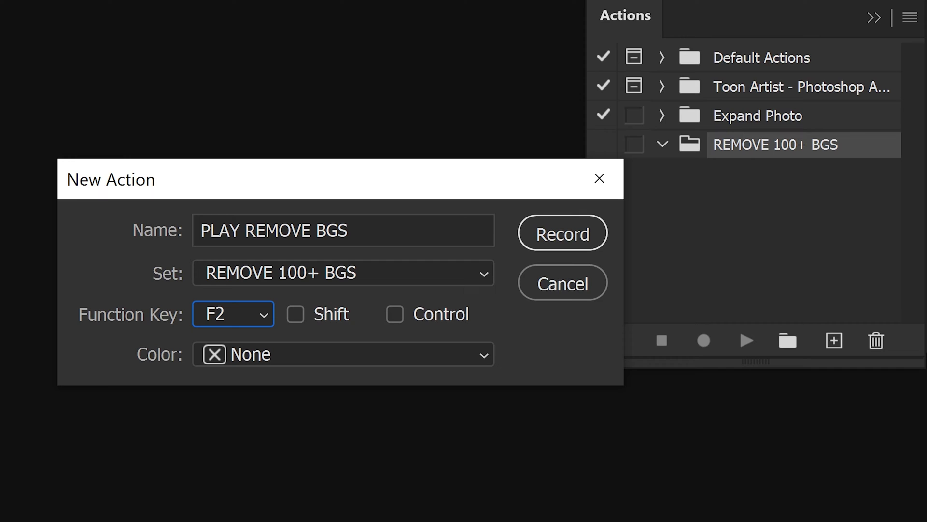
{"action": "left_click", "coordinate": [296, 315]}
{"action": "left_click", "coordinate": [241, 355]}
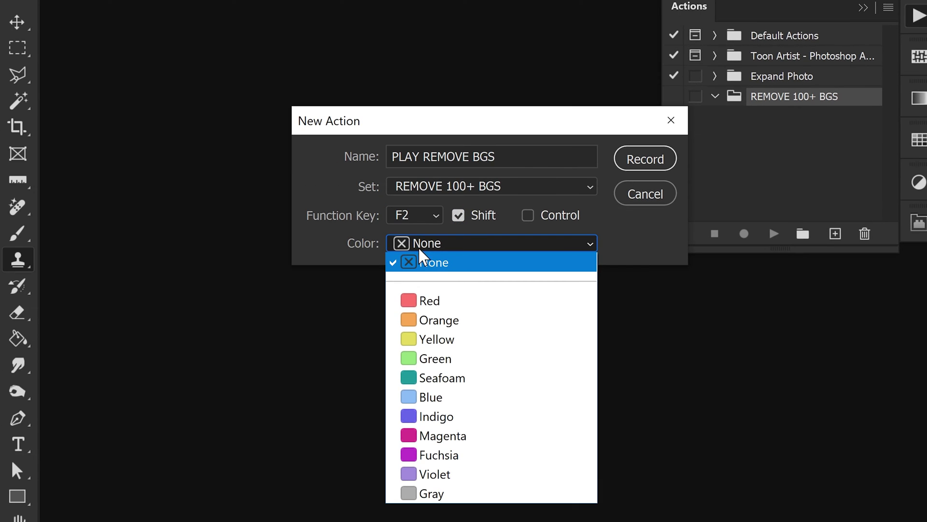
{"action": "left_click", "coordinate": [427, 302]}
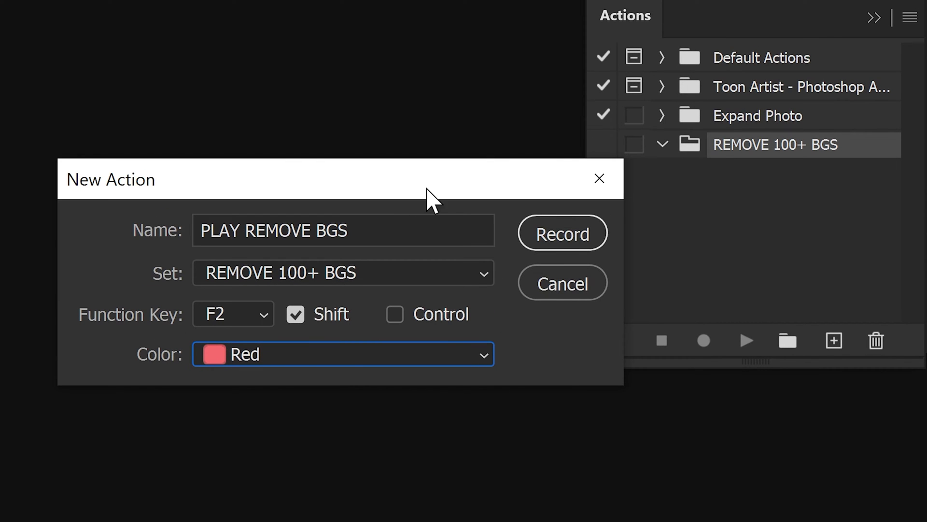
{"action": "left_click", "coordinate": [568, 236]}
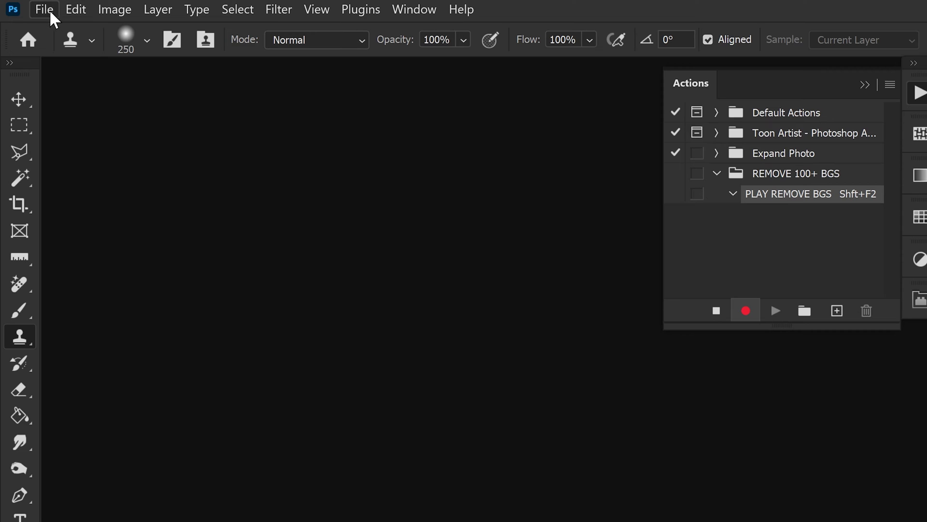
Record creating a 3000 × 3000 px, 300 ppi document with a transparent background.
{"action": "left_click", "coordinate": [32, 9]}
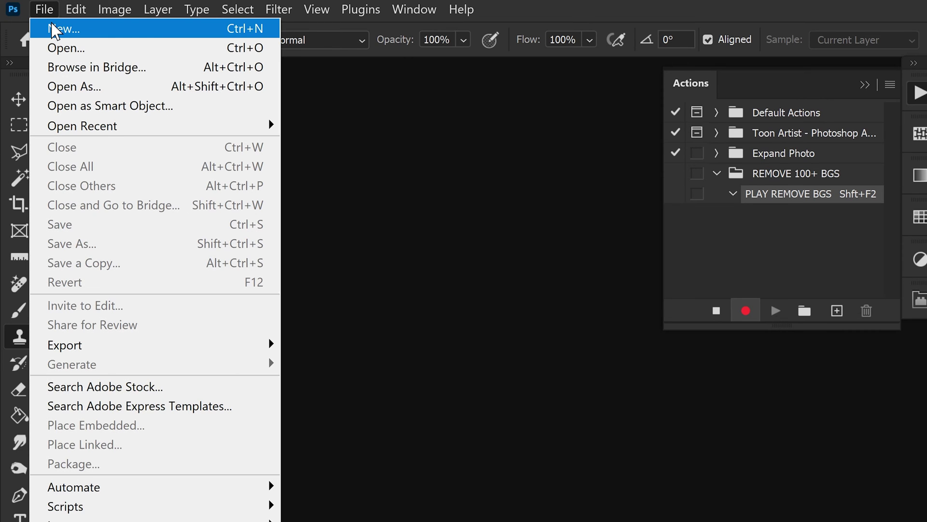
{"action": "left_click", "coordinate": [55, 30]}
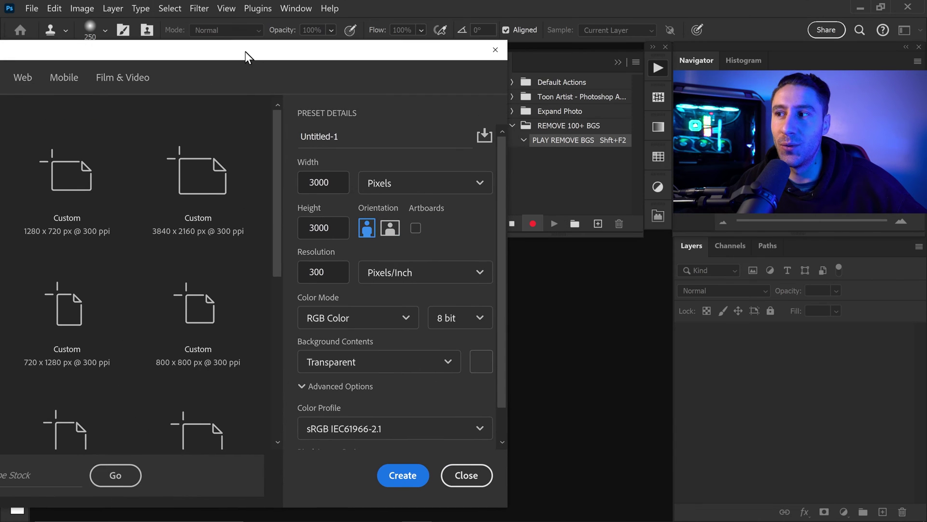
{"action": "left_click_drag", "start_coordinate": [245, 51], "coordinate": [207, 54]}
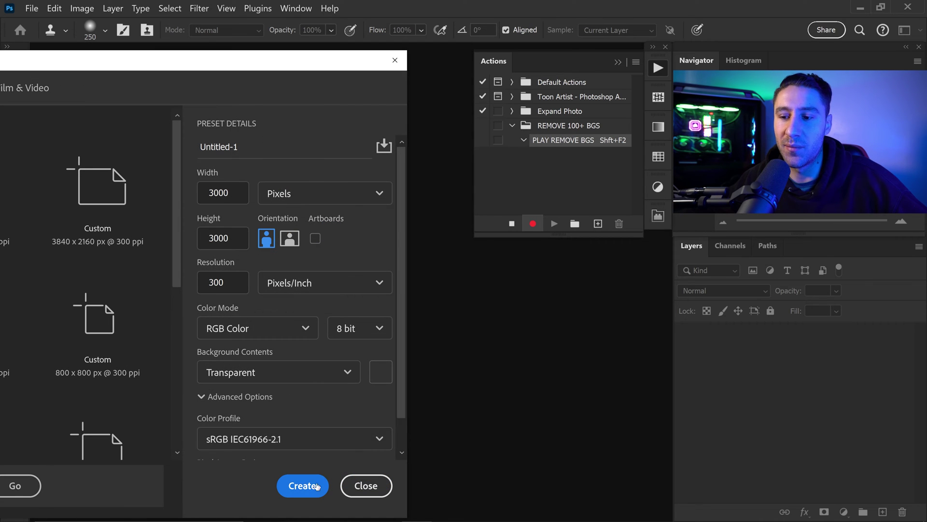
{"action": "left_click", "coordinate": [313, 485]}
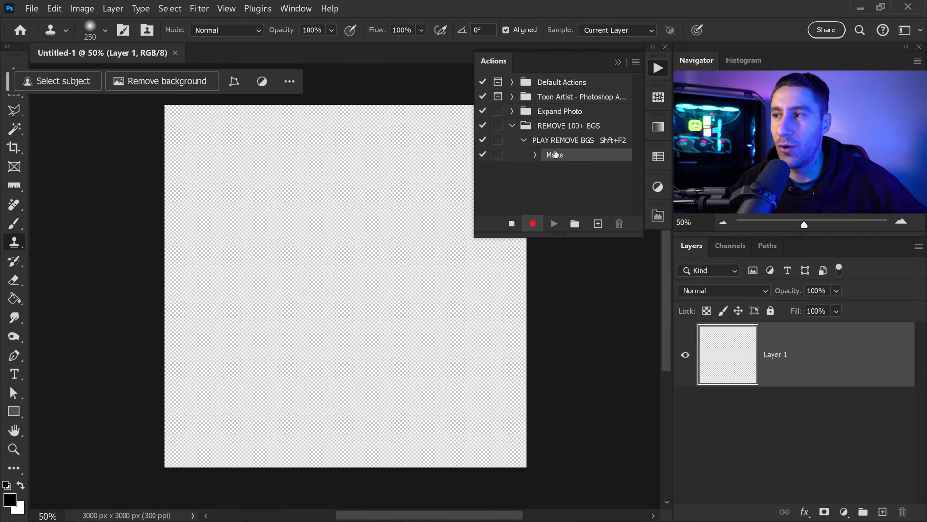
Batch-rename all 100 images in the orignal example folder to '1', giving '1 (1).jpg' style names.
{"action": "left_click", "coordinate": [387, 514]}
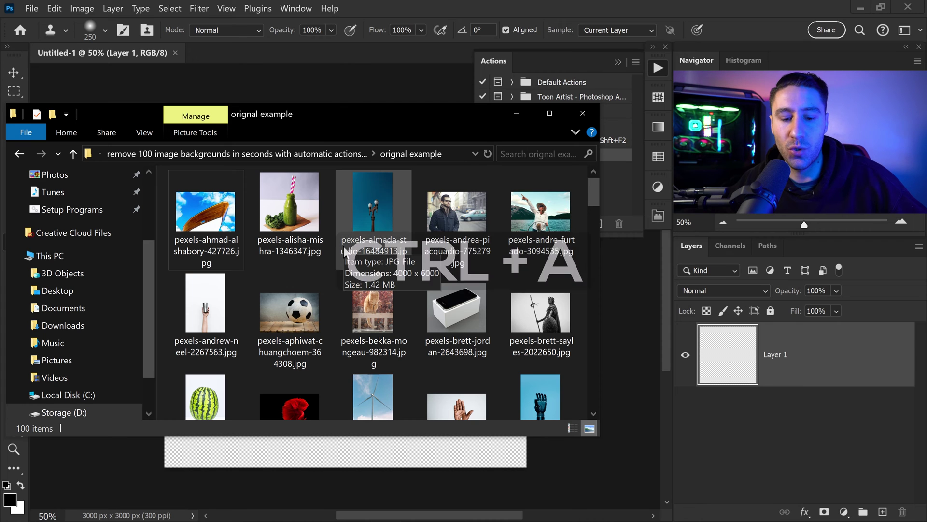
{"action": "key", "text": "ctrl+a"}
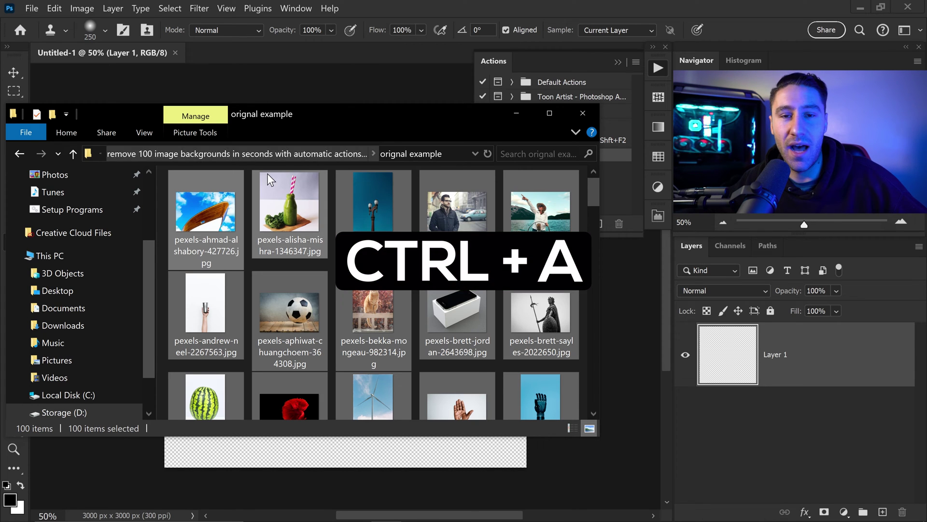
{"action": "right_click", "coordinate": [216, 244]}
{"action": "left_click", "coordinate": [251, 490]}
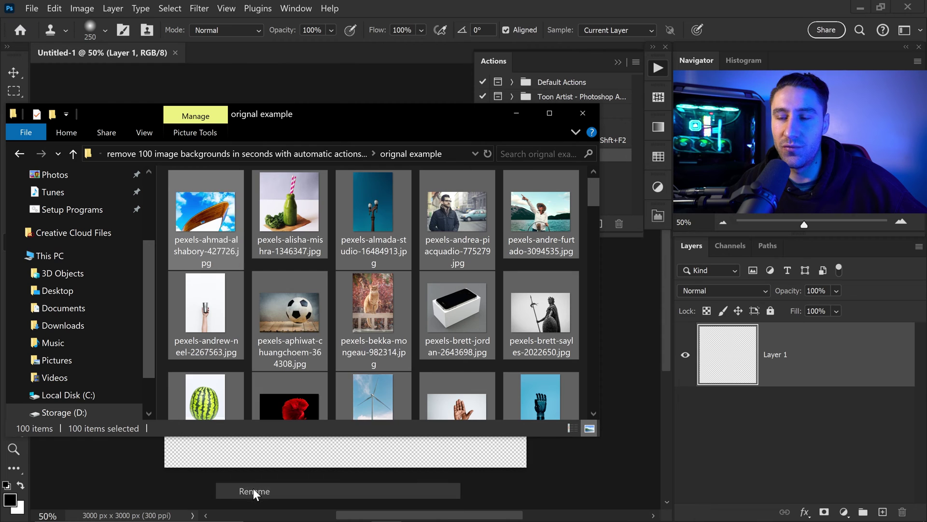
{"action": "type", "text": "1"}
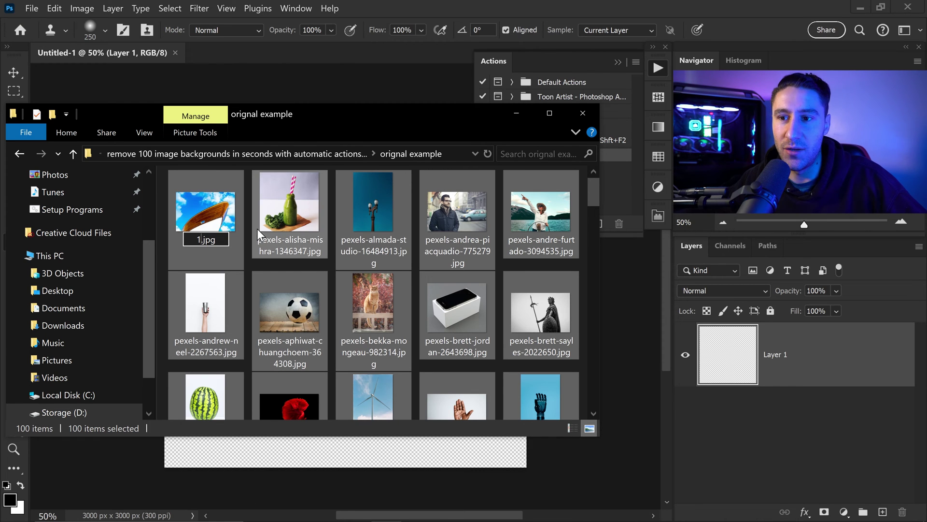
{"action": "left_click", "coordinate": [247, 224]}
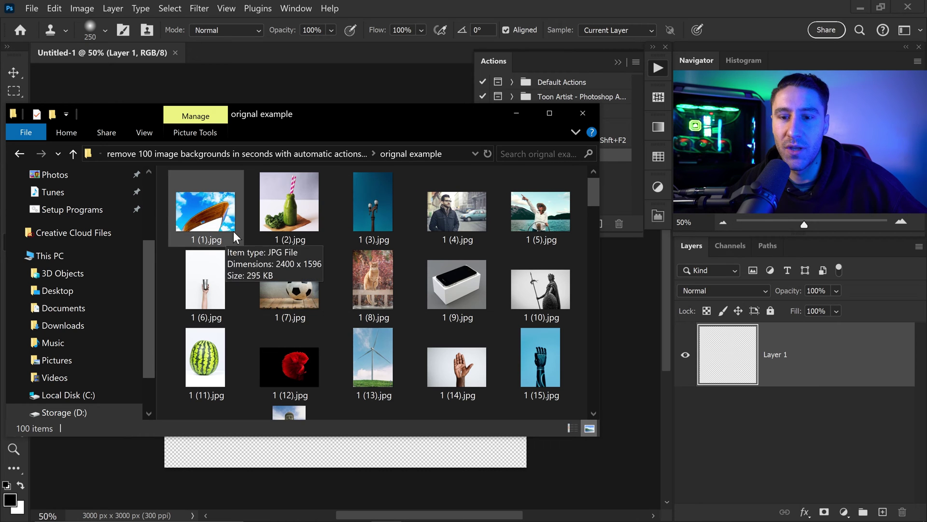
Strip the leading '1 ' so the files read (1).jpg, (2).jpg onward, and reselect them all.
{"action": "key", "text": "ctrl+a"}
{"action": "right_click", "coordinate": [216, 222]}
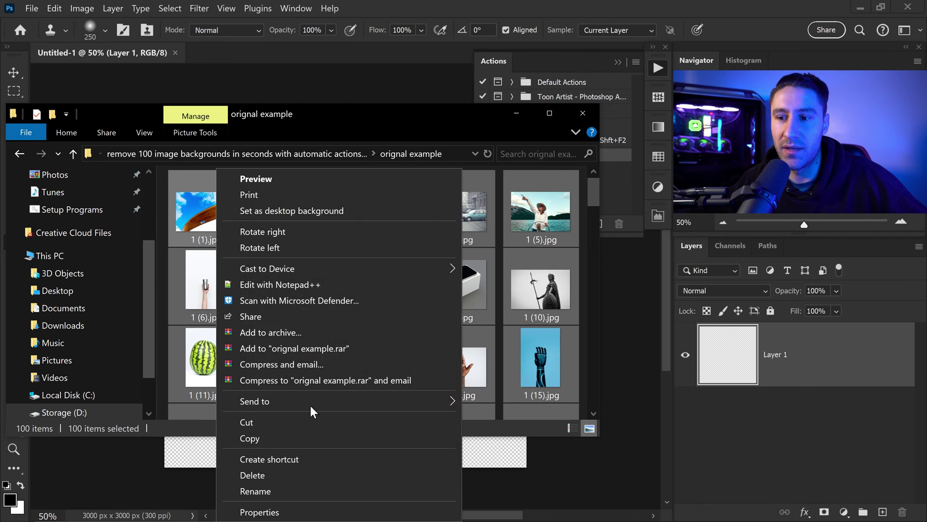
{"action": "left_click", "coordinate": [264, 492]}
{"action": "left_click", "coordinate": [198, 237]}
{"action": "key", "text": "BackSpace"}
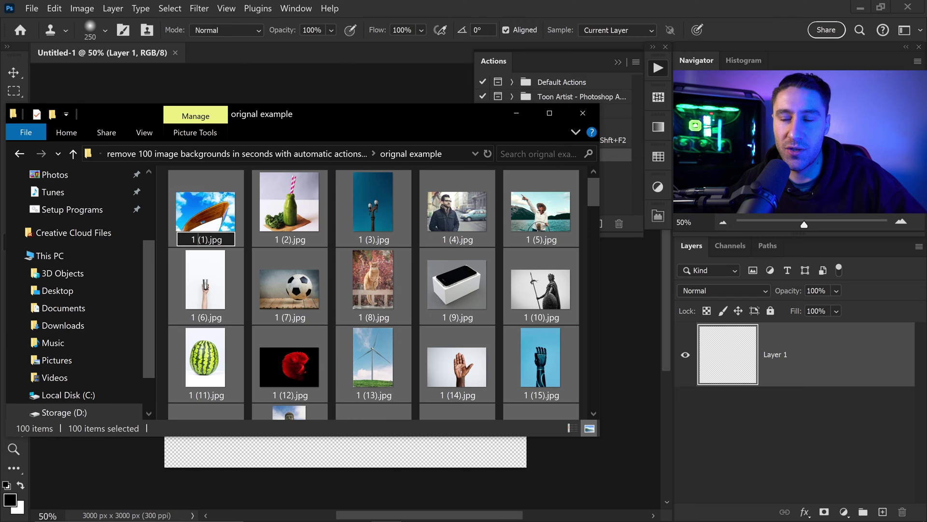
{"action": "key", "text": "BackSpace"}
{"action": "key", "text": "Return"}
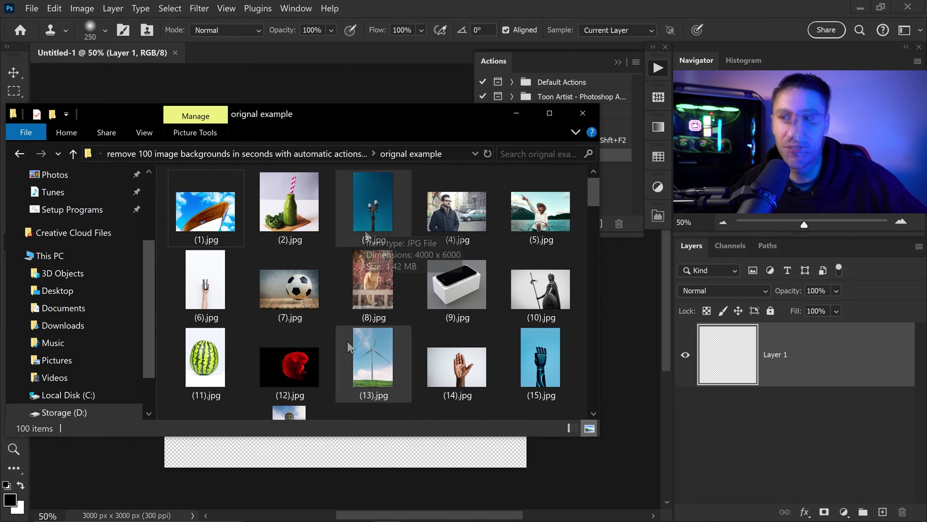
{"action": "key", "text": "ctrl+a"}
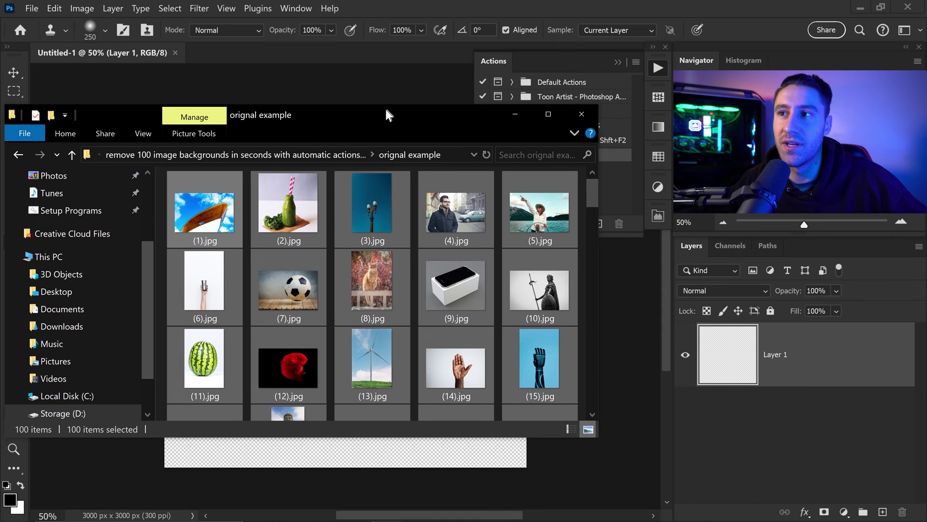
Drag the 100 photos into Untitled-1, committing each one as its own layer.
{"action": "left_click_drag", "start_coordinate": [386, 110], "coordinate": [290, 243]}
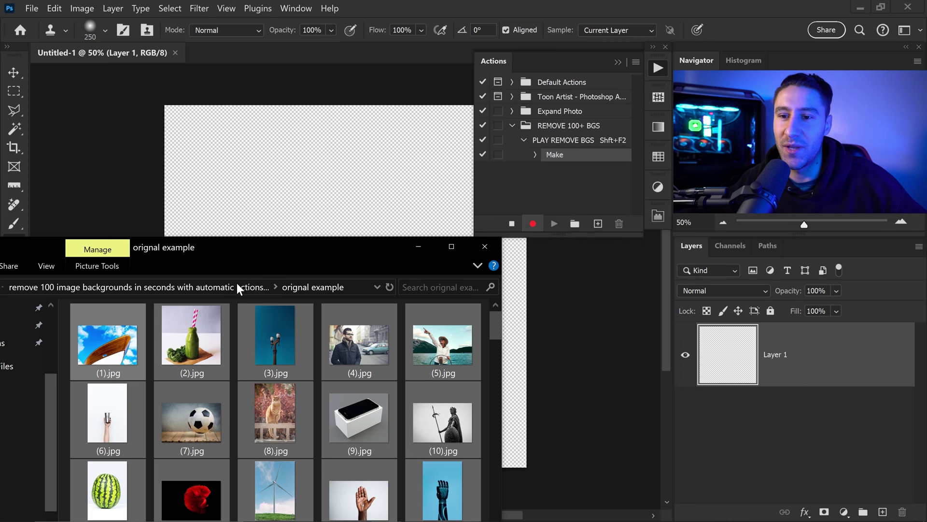
{"action": "left_click_drag", "start_coordinate": [107, 349], "coordinate": [259, 202]}
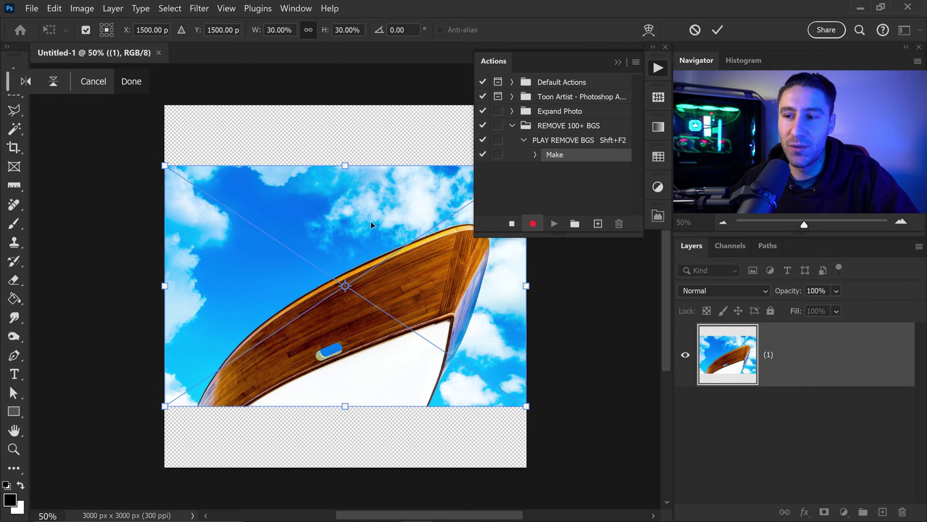
{"action": "key", "text": "Return"}
{"action": "key", "text": "Return"}
{"action": "key", "text": "Return"}
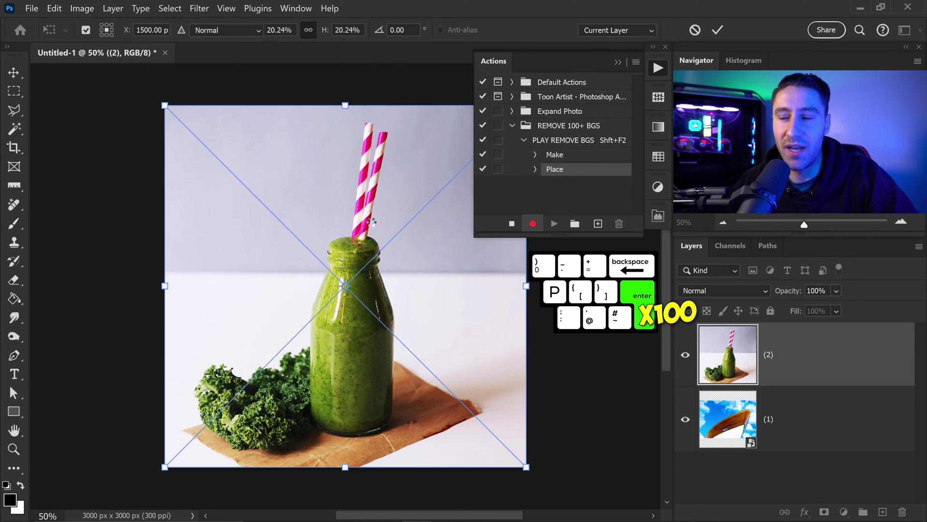
{"action": "key", "text": "Return"}
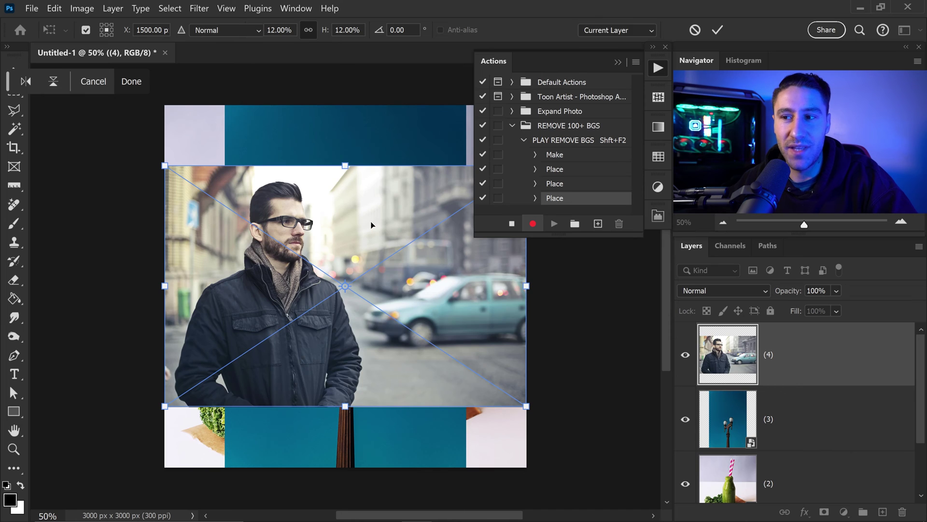
{"action": "key", "text": "Return"}
{"action": "key", "text": "Return"}
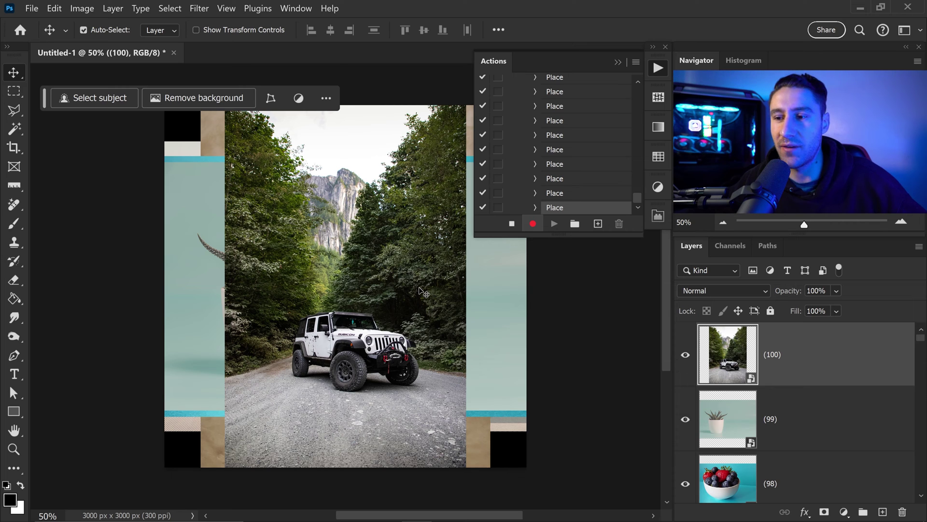
Remove the backgrounds of layers (100) jeep, (99) plant and (98) berry bowl, showing each alone.
{"action": "left_click_drag", "start_coordinate": [46, 104], "coordinate": [548, 305]}
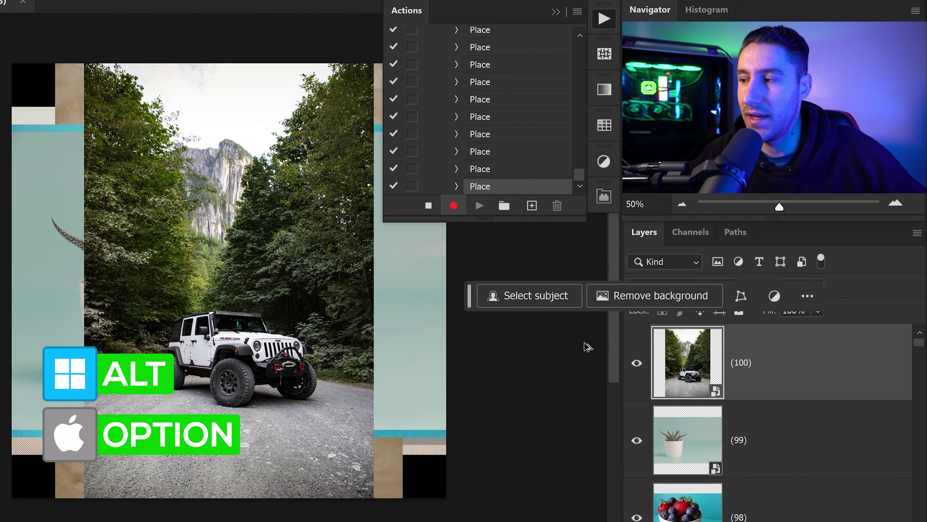
{"action": "left_click", "coordinate": [637, 364], "text": "alt"}
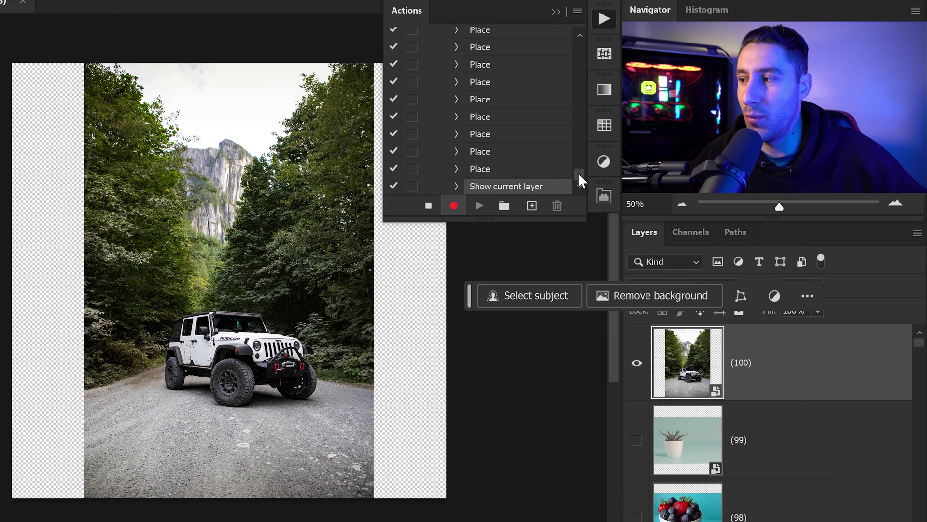
{"action": "left_click", "coordinate": [621, 290]}
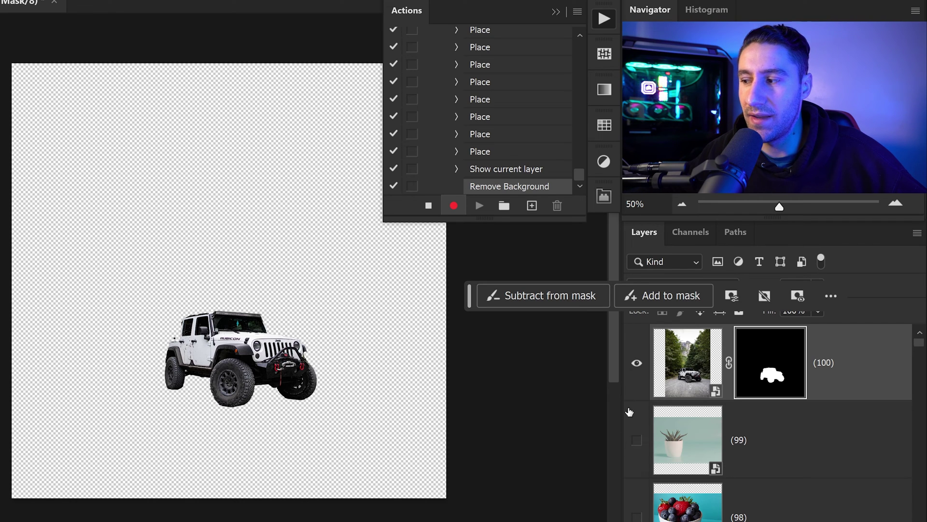
{"action": "left_click", "coordinate": [637, 444], "text": "alt"}
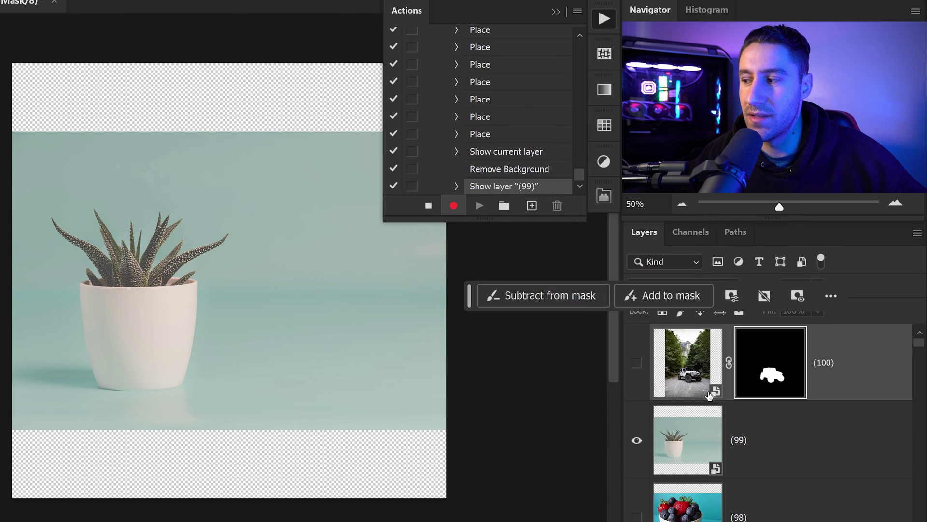
{"action": "left_click", "coordinate": [770, 437]}
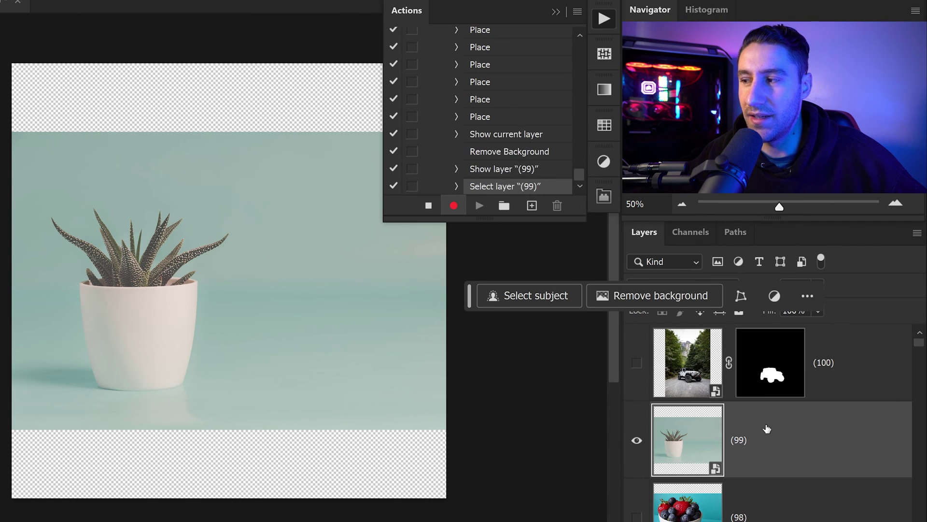
{"action": "left_click", "coordinate": [638, 294]}
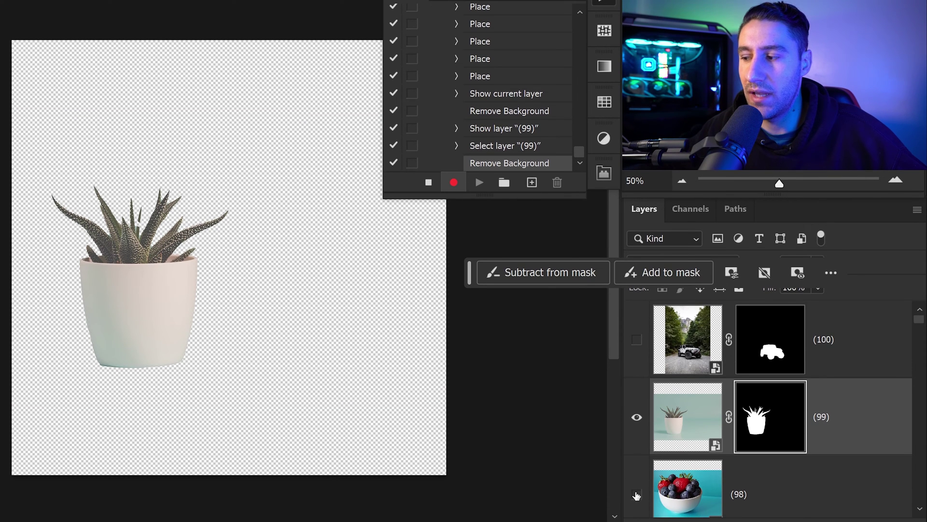
{"action": "left_click", "coordinate": [636, 495], "text": "alt"}
{"action": "left_click", "coordinate": [759, 483]}
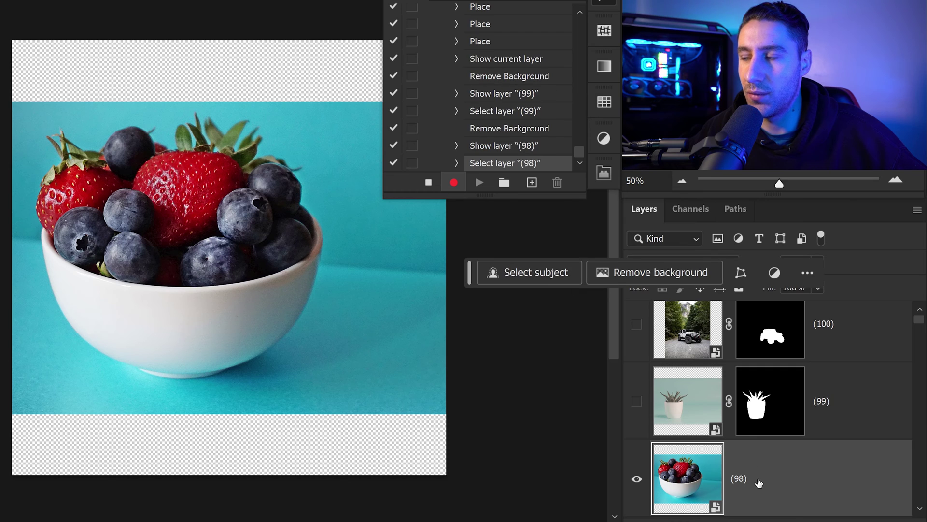
{"action": "left_click", "coordinate": [663, 295]}
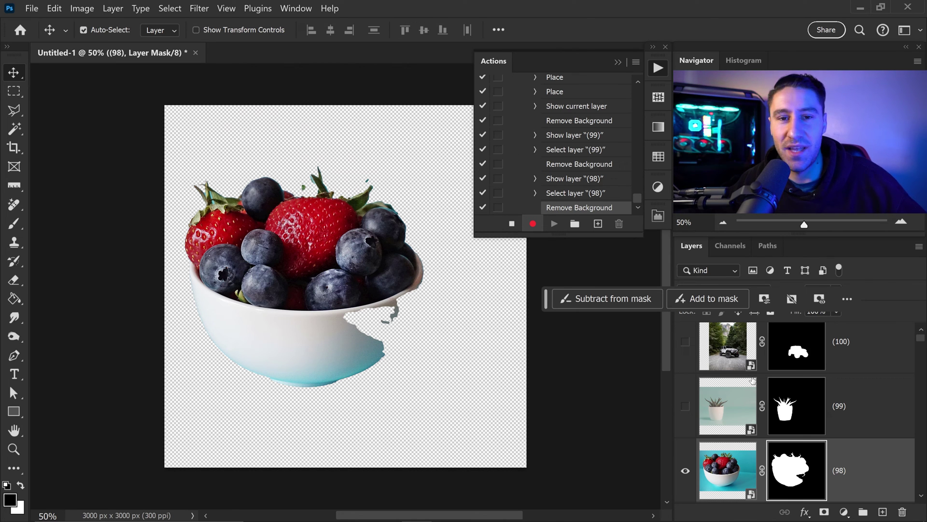
Delete the REMOVE 100+ BGS action set from the Actions panel.
{"action": "scroll", "coordinate": [569, 182], "scroll_direction": "up", "scroll_amount": 3}
{"action": "left_click_drag", "start_coordinate": [637, 193], "coordinate": [641, 89]}
{"action": "left_click", "coordinate": [559, 128]}
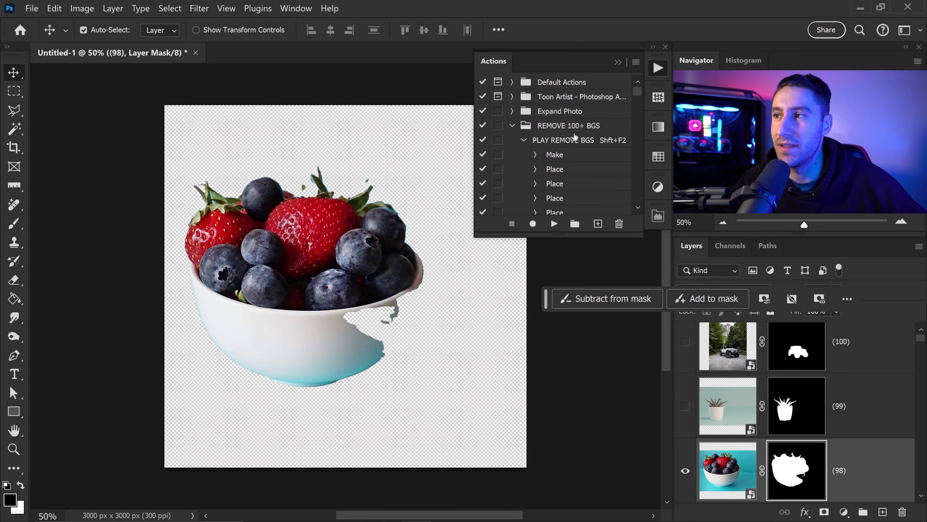
{"action": "left_click", "coordinate": [618, 225]}
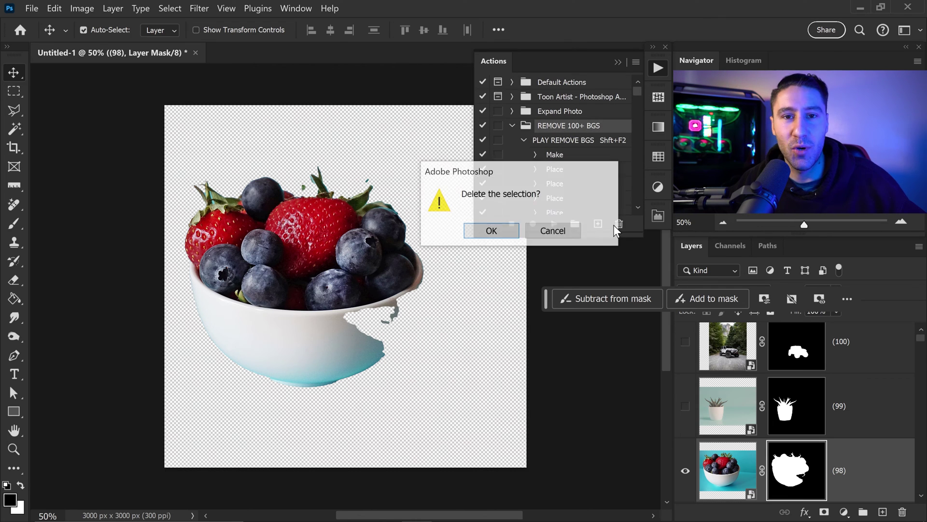
{"action": "left_click", "coordinate": [490, 231]}
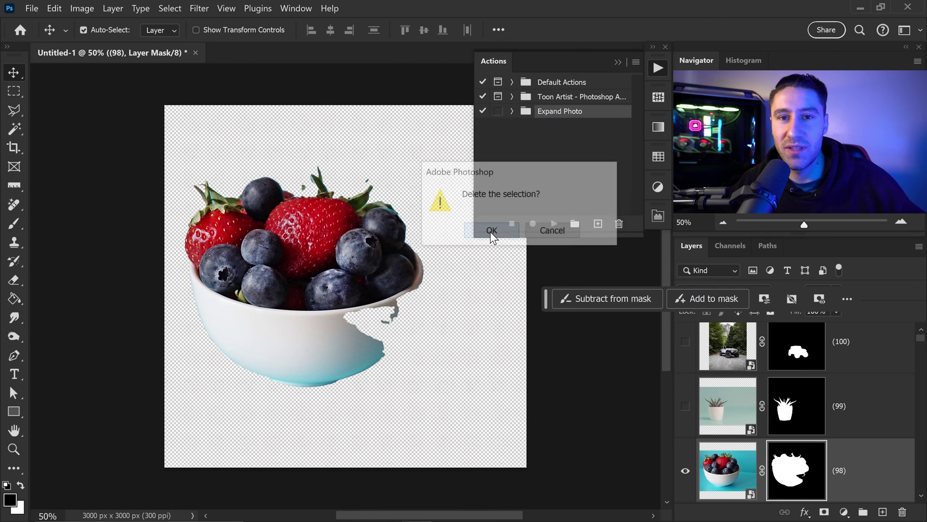
{"action": "left_click", "coordinate": [635, 60]}
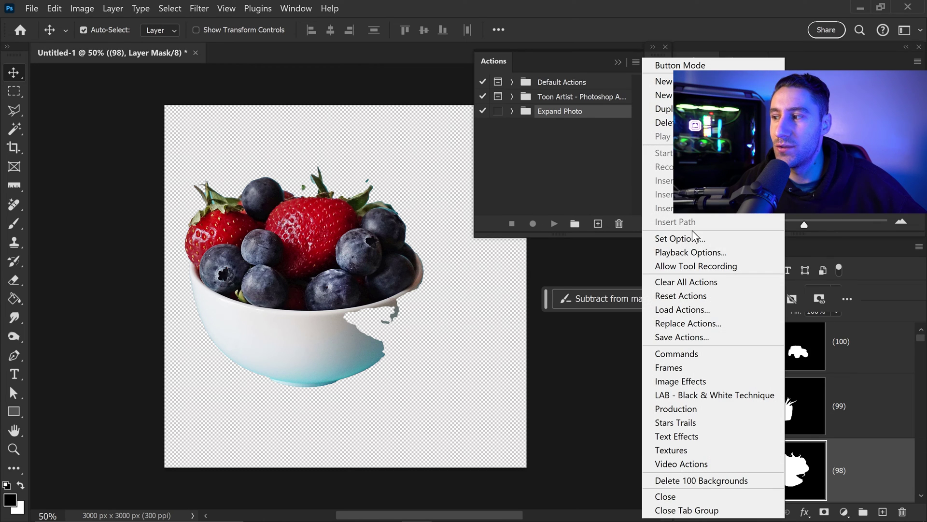
Load Delete 100 Backgrounds.atn and expand the set to show its steps.
{"action": "left_click", "coordinate": [679, 309]}
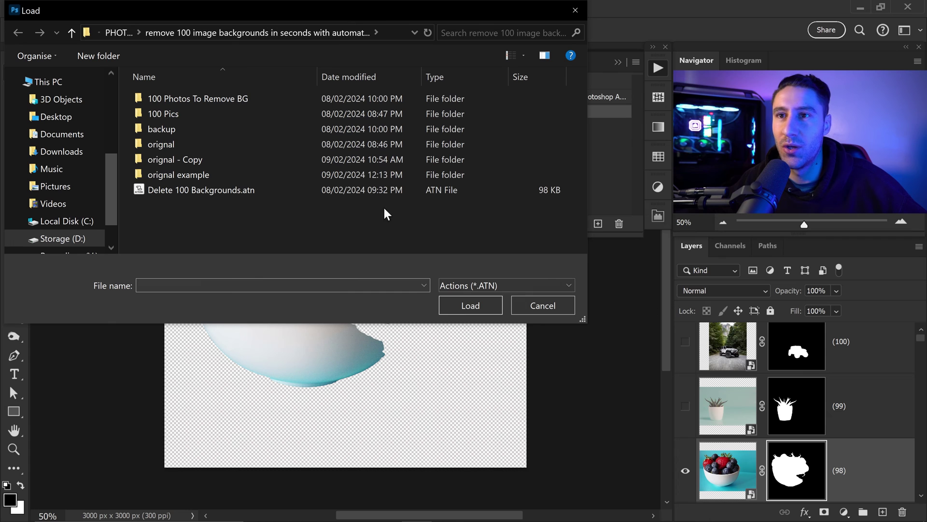
{"action": "left_click", "coordinate": [195, 190]}
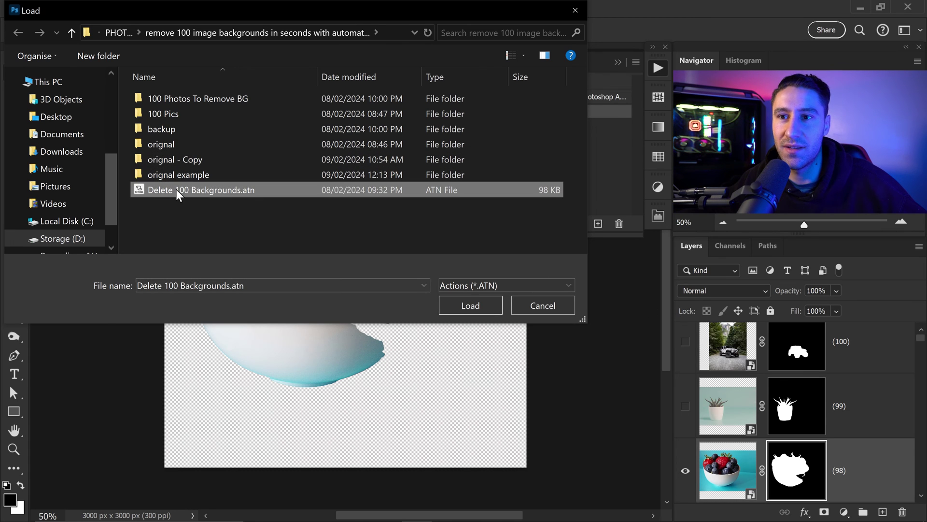
{"action": "left_click", "coordinate": [469, 306]}
{"action": "left_click", "coordinate": [511, 126]}
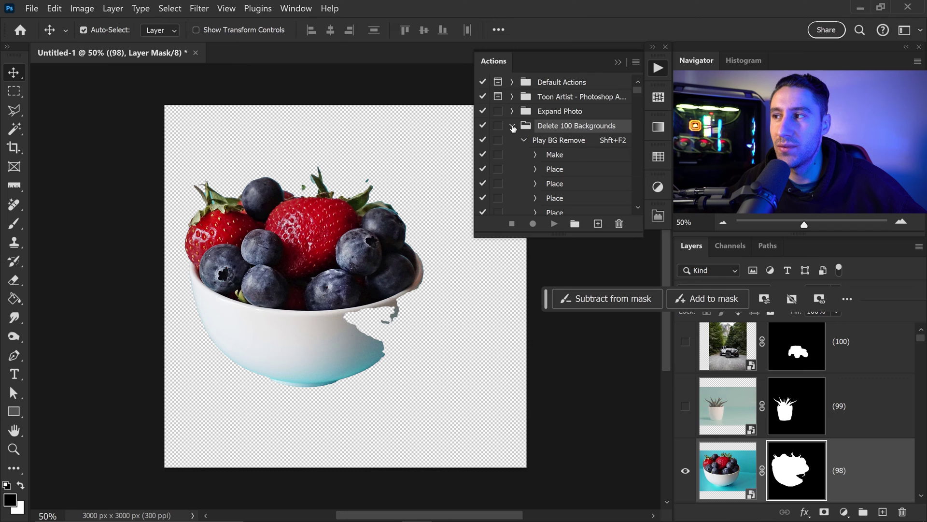
{"action": "left_click_drag", "start_coordinate": [636, 87], "coordinate": [638, 205]}
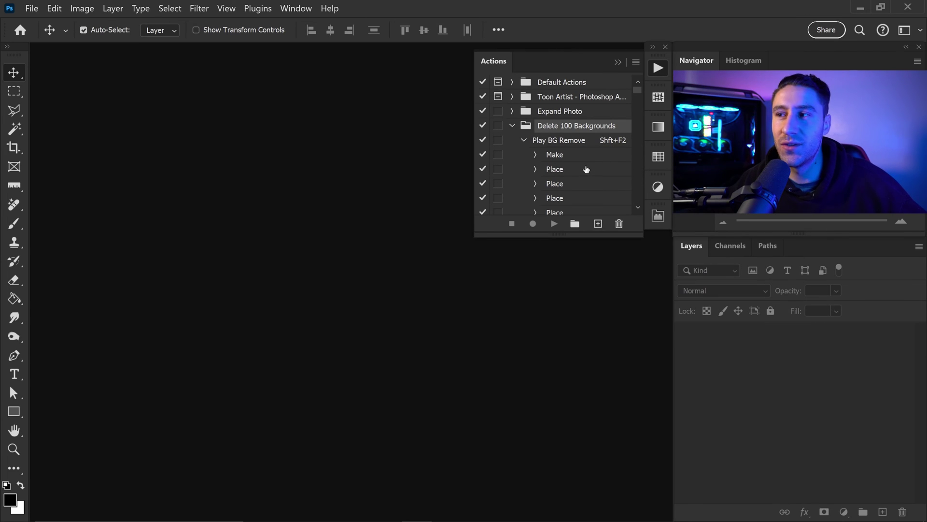
Play the Play BG Remove action to build Untitled-1 with masked layers (1)–(3).
{"action": "left_click", "coordinate": [561, 140]}
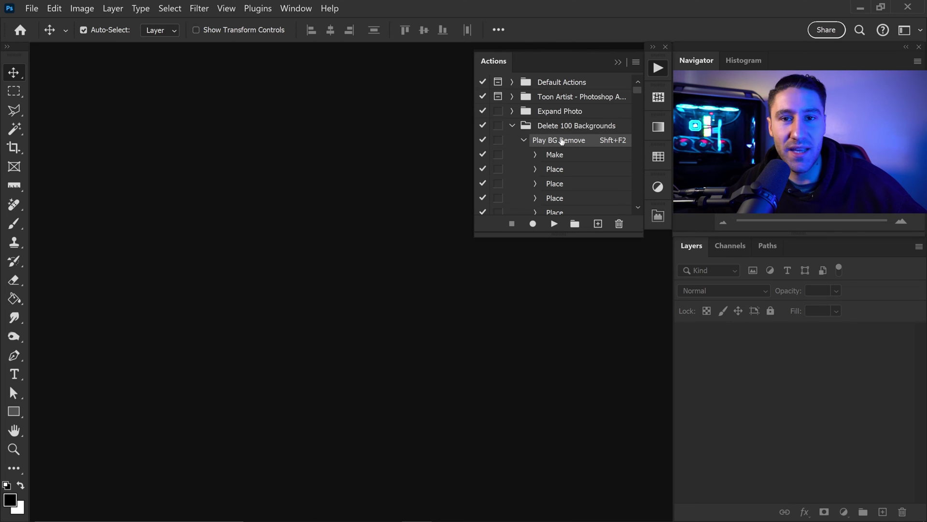
{"action": "left_click", "coordinate": [554, 225]}
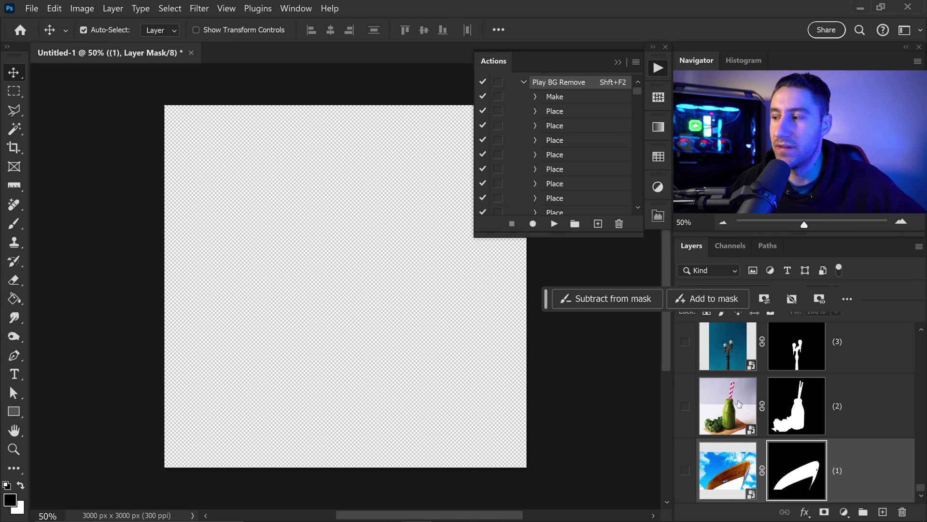
Turn on visibility for layer (1) and every layer above it to reveal the cutout collage.
{"action": "left_click", "coordinate": [685, 343]}
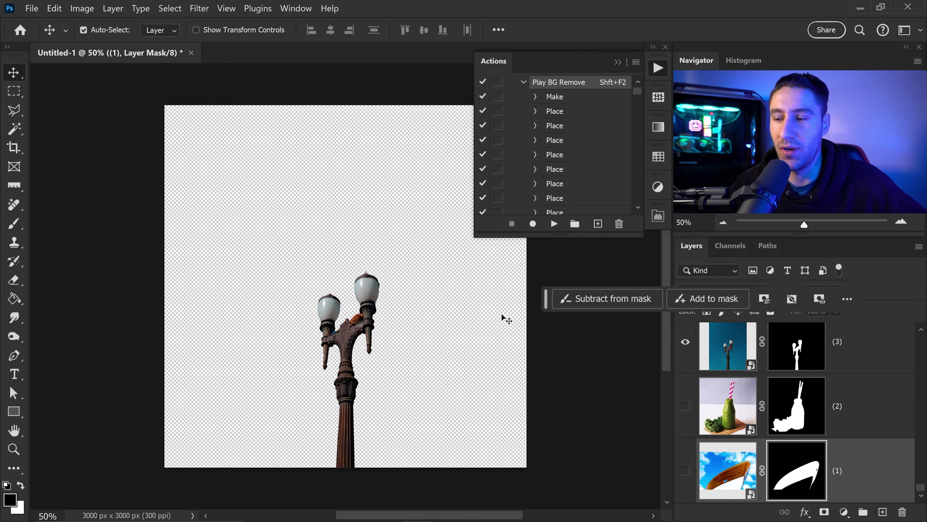
{"action": "left_click", "coordinate": [686, 343]}
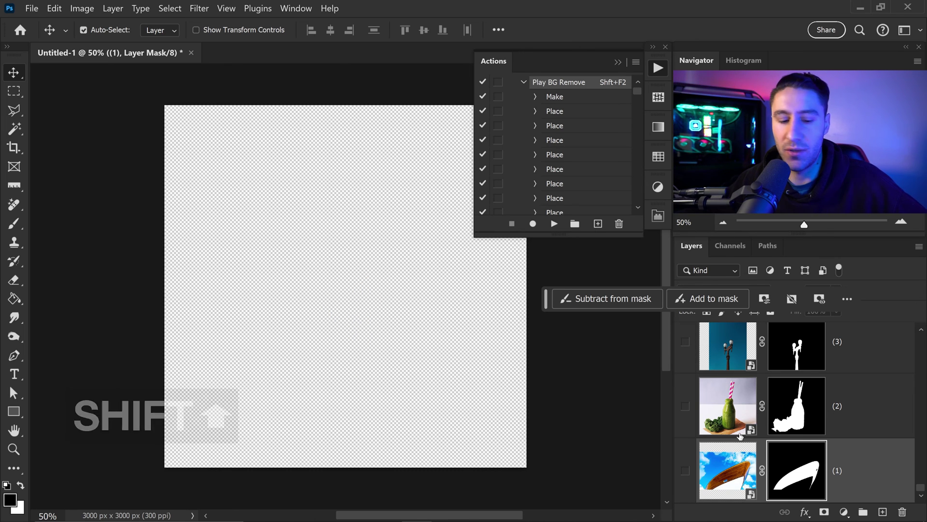
{"action": "left_click", "coordinate": [688, 474], "text": "shift"}
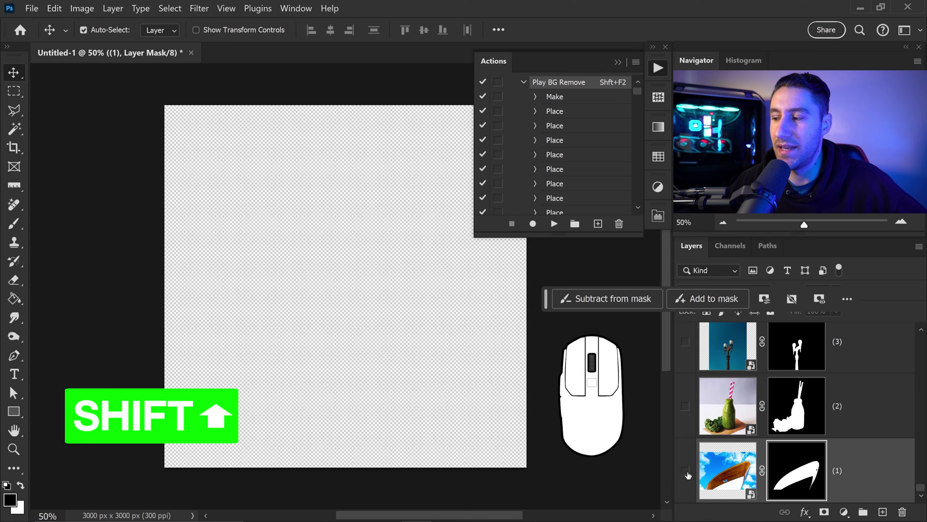
{"action": "left_click", "coordinate": [686, 472], "text": "shift"}
{"action": "left_click_drag", "start_coordinate": [692, 373], "coordinate": [696, 309]}
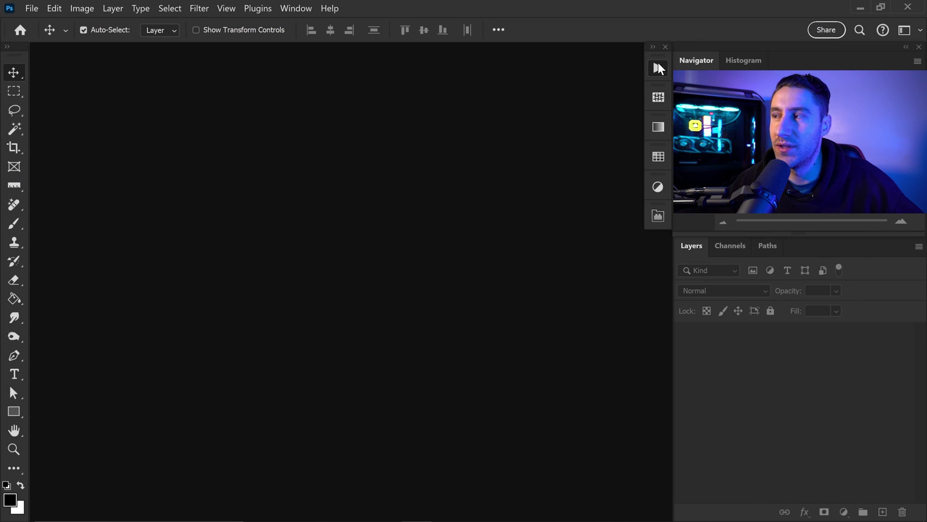
Rerun Play BG Remove from the Delete 100 Backgrounds set and dismiss the could-not-place error after layer (10).
{"action": "left_click", "coordinate": [658, 65]}
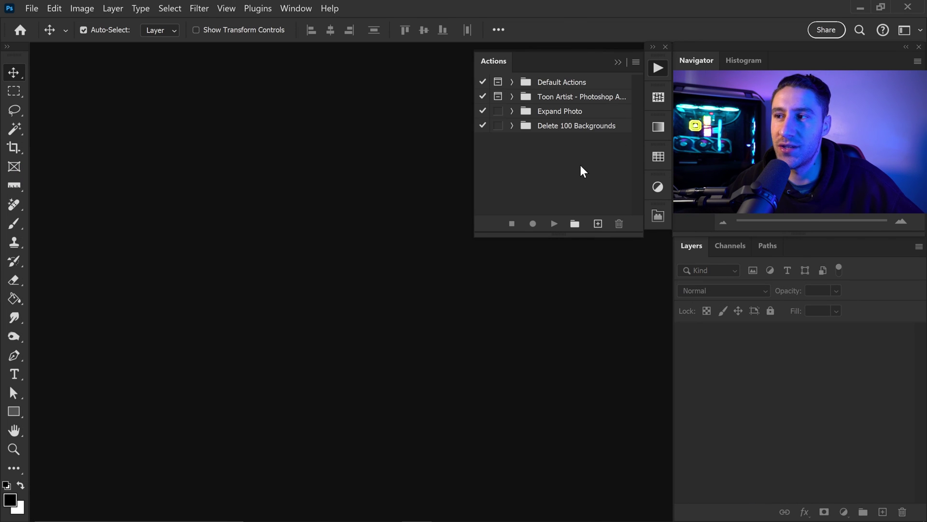
{"action": "left_click", "coordinate": [512, 126]}
{"action": "left_click", "coordinate": [543, 142]}
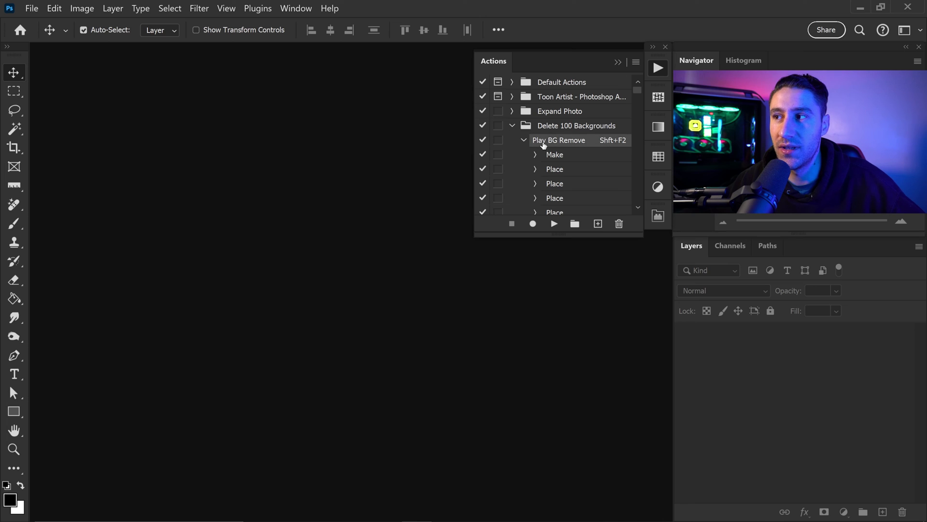
{"action": "left_click", "coordinate": [554, 225]}
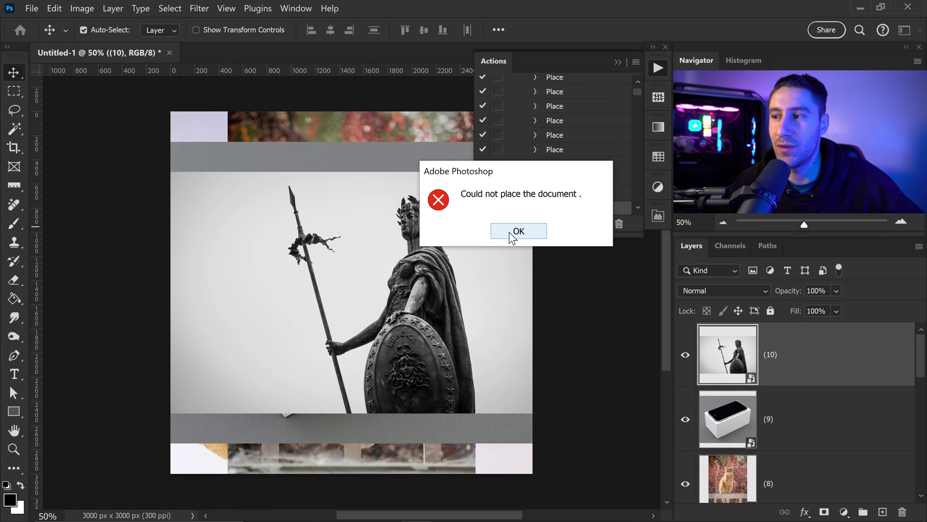
{"action": "left_click", "coordinate": [511, 232]}
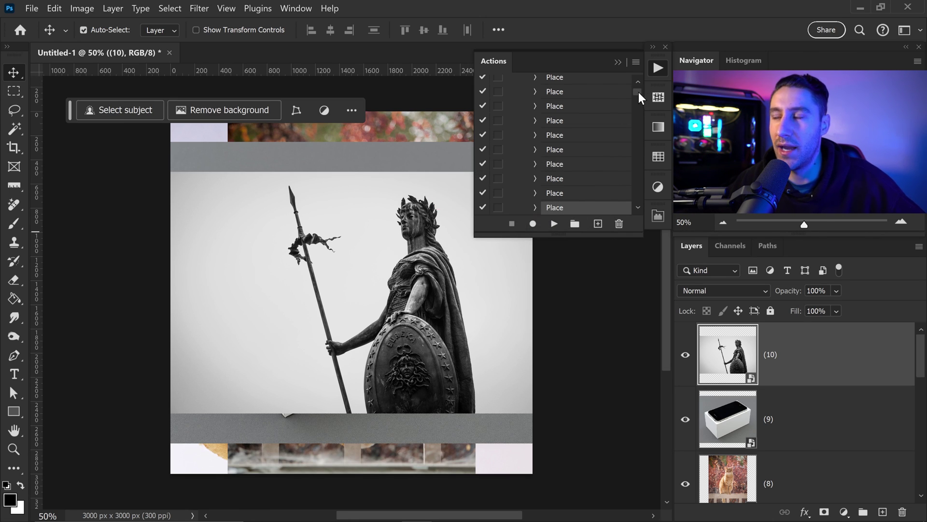
Resume Play BG Remove from the Show layer "(10)" step to mask the remaining layers.
{"action": "left_click_drag", "start_coordinate": [636, 92], "coordinate": [632, 192]}
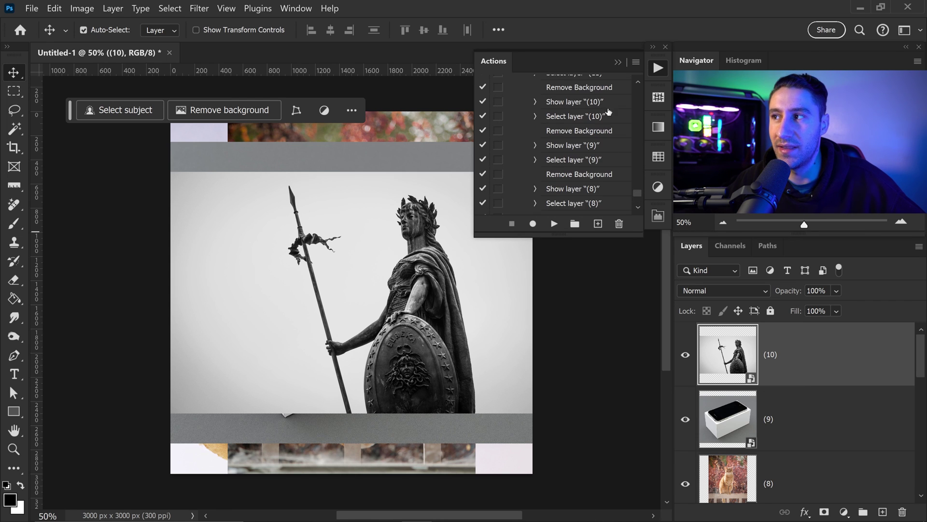
{"action": "left_click", "coordinate": [578, 103]}
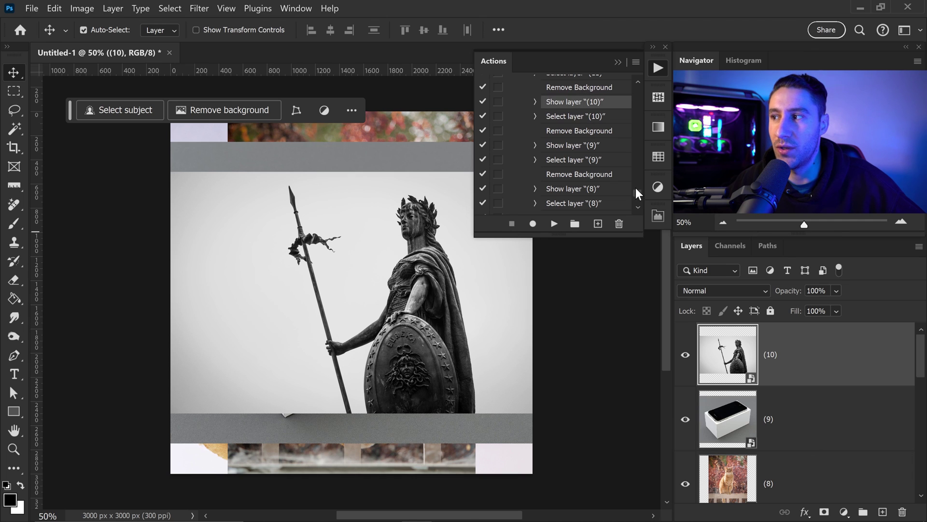
{"action": "left_click", "coordinate": [553, 225]}
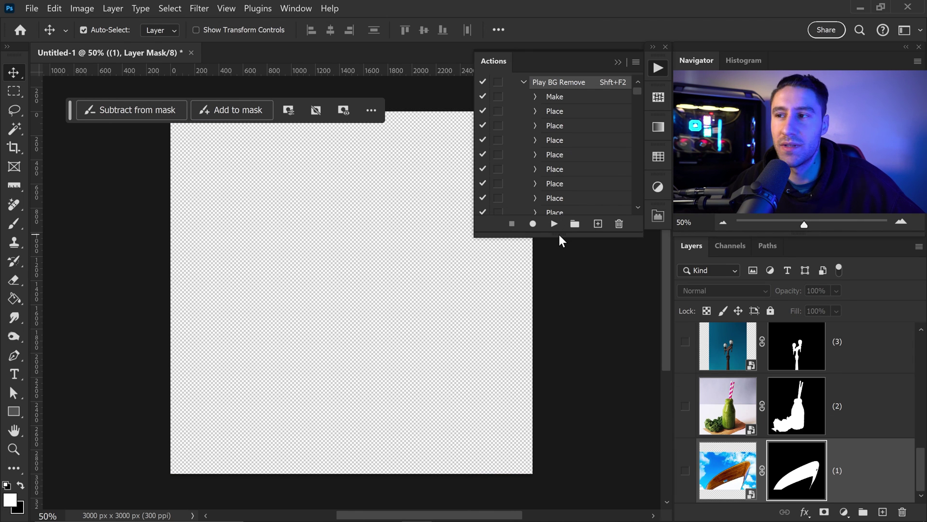